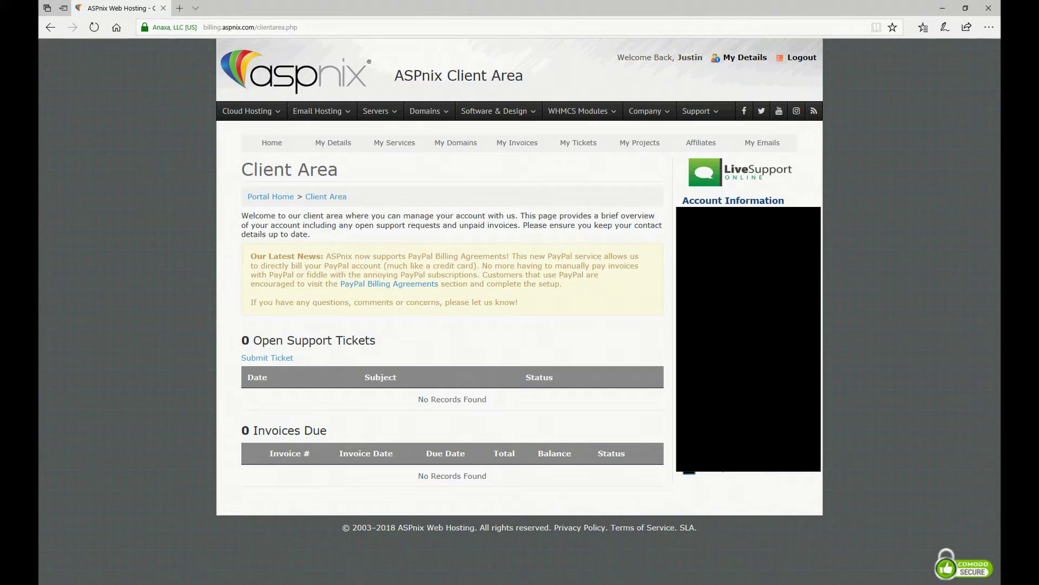
# - Open the Linux Cloud Hosting service for cloudfs.net from the client's services and log in to its cPanel
pyautogui.click(394, 143)
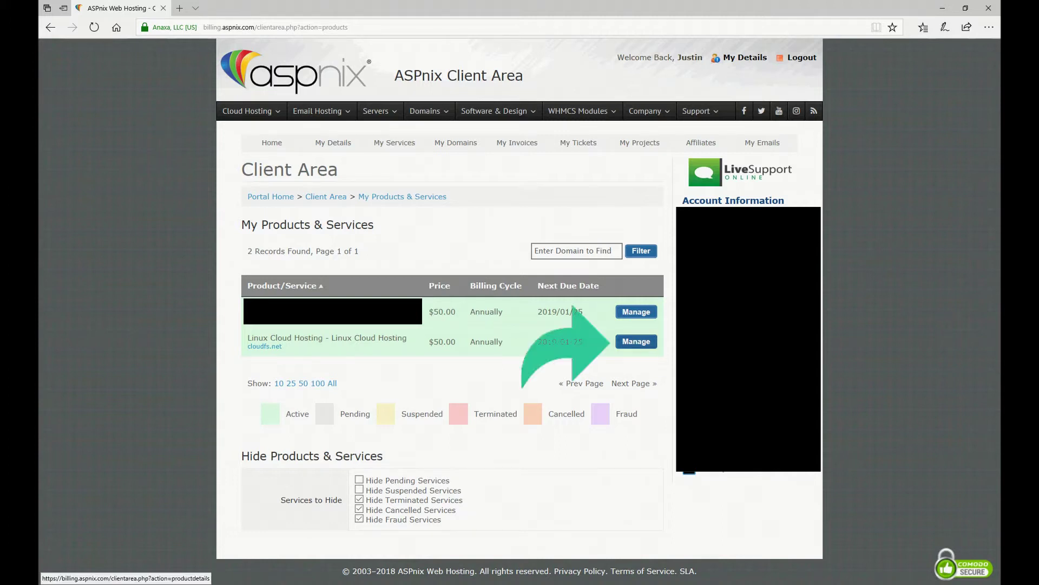
pyautogui.click(636, 341)
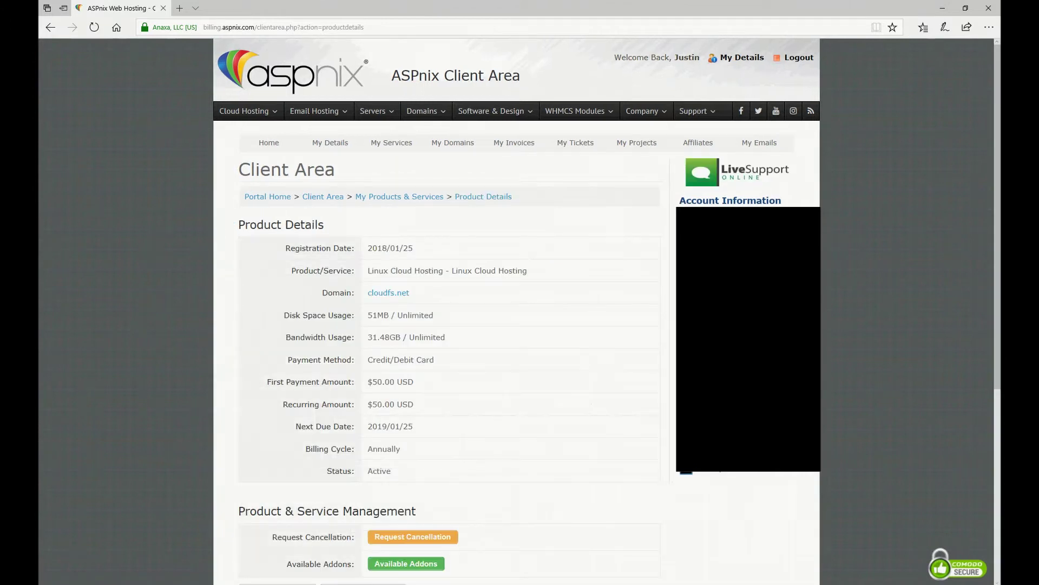
pyautogui.scroll(-2, 520, 311)
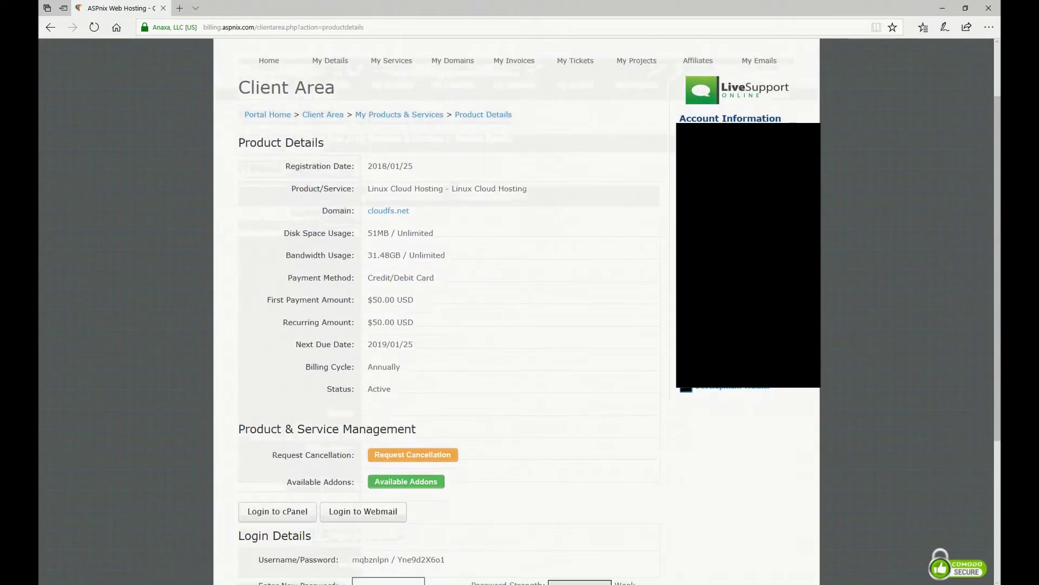
pyautogui.scroll(-2, 520, 311)
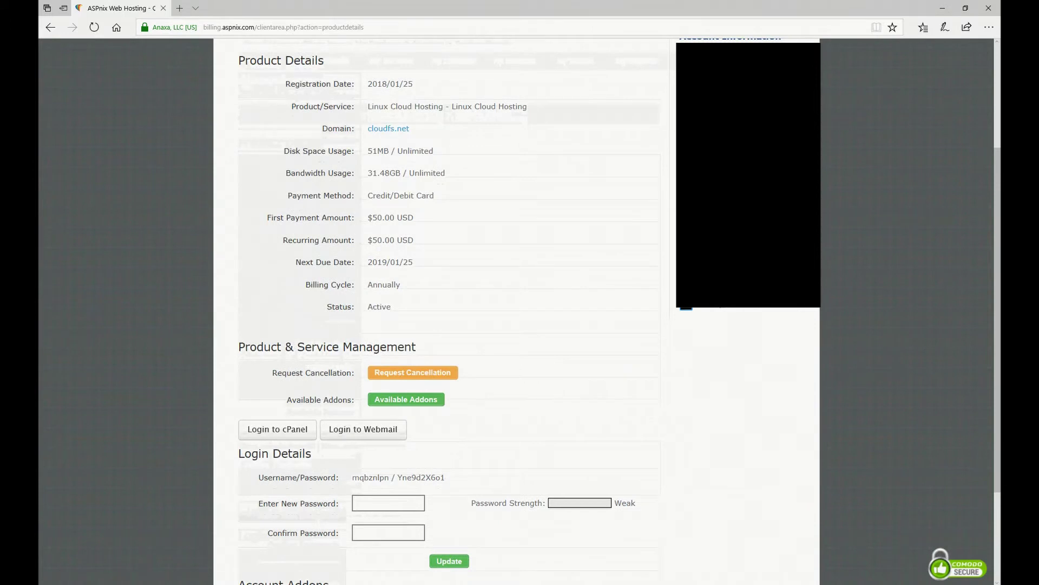
pyautogui.click(277, 429)
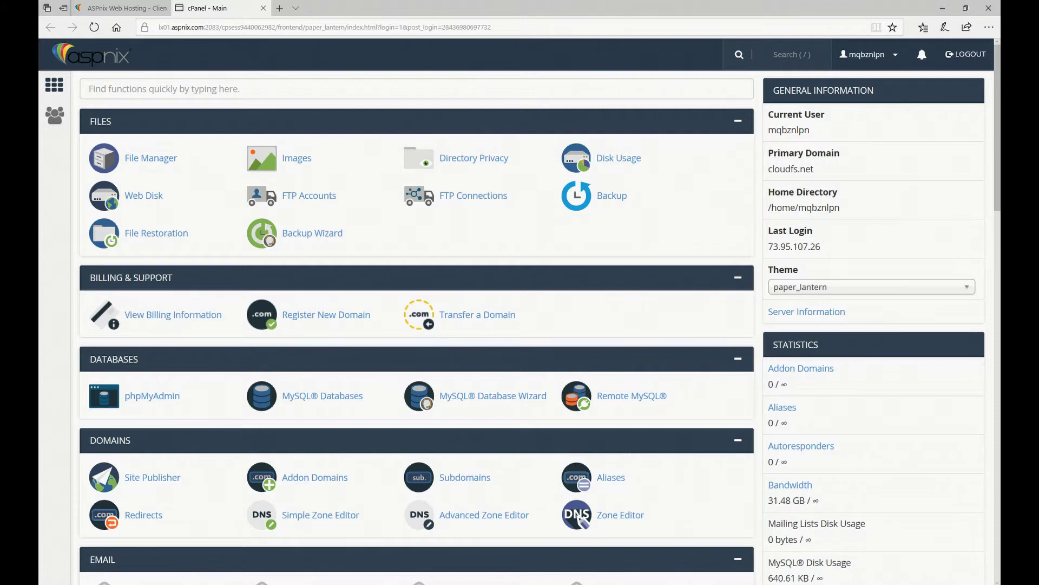
# - Launch the SitePad Website Builder from the Software section of cPanel
pyautogui.scroll(-2, 417, 325)
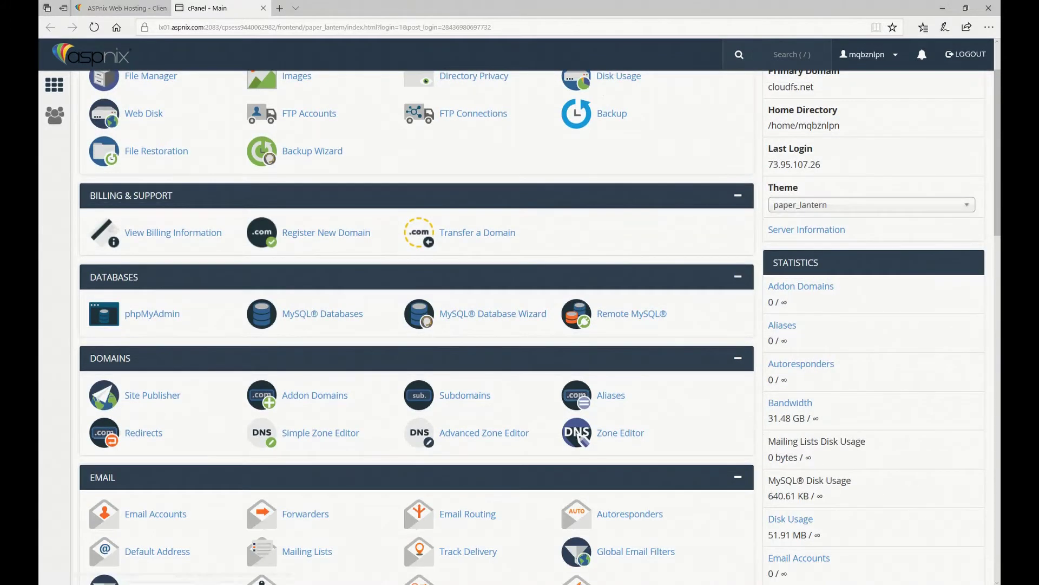
pyautogui.scroll(-3, 417, 324)
pyautogui.scroll(-9, 139, 329)
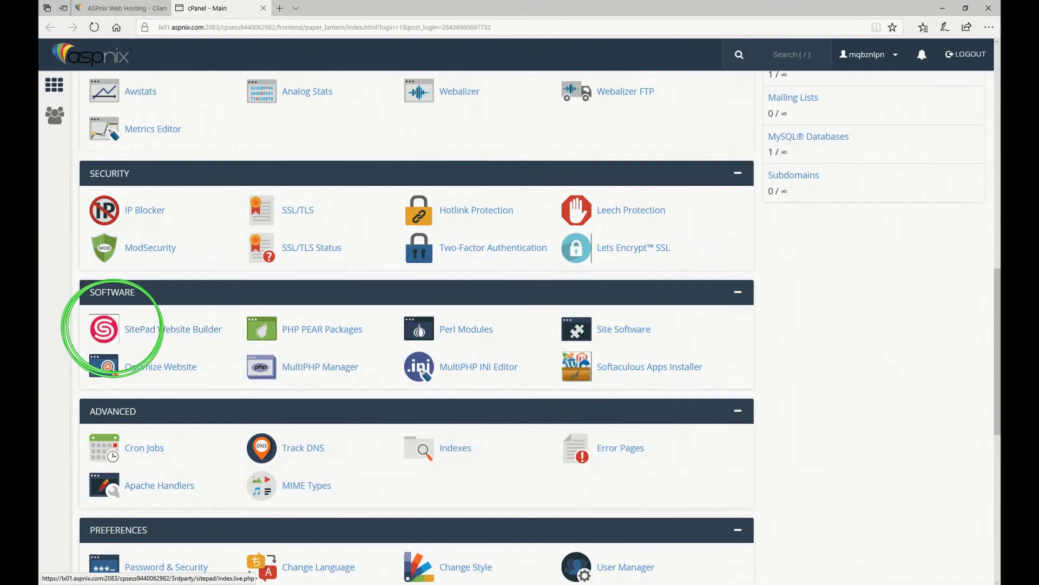
pyautogui.click(104, 328)
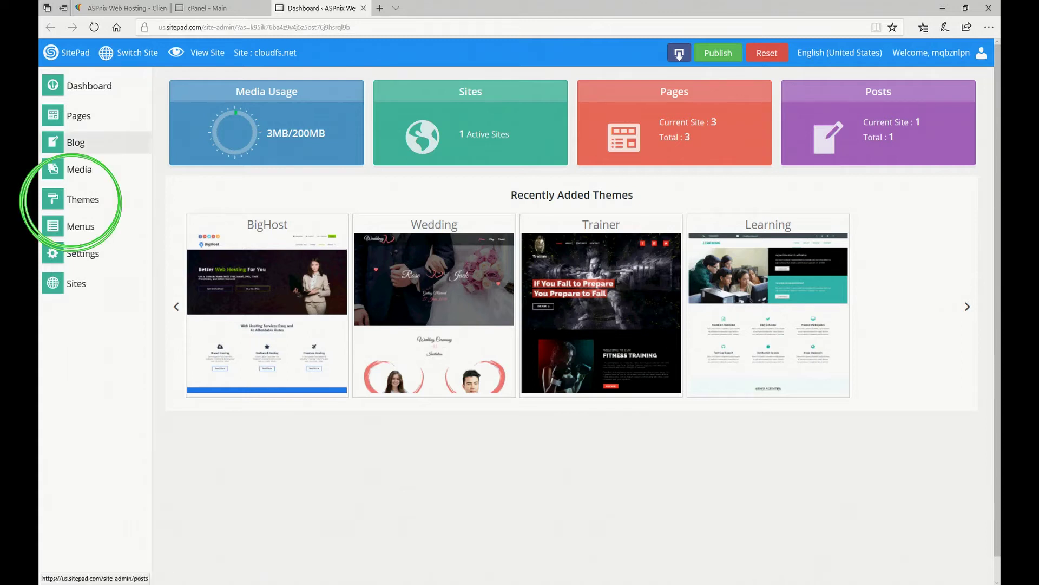
# - View the available themes and open the ASPnix Welcome Portal page for editing
pyautogui.click(70, 202)
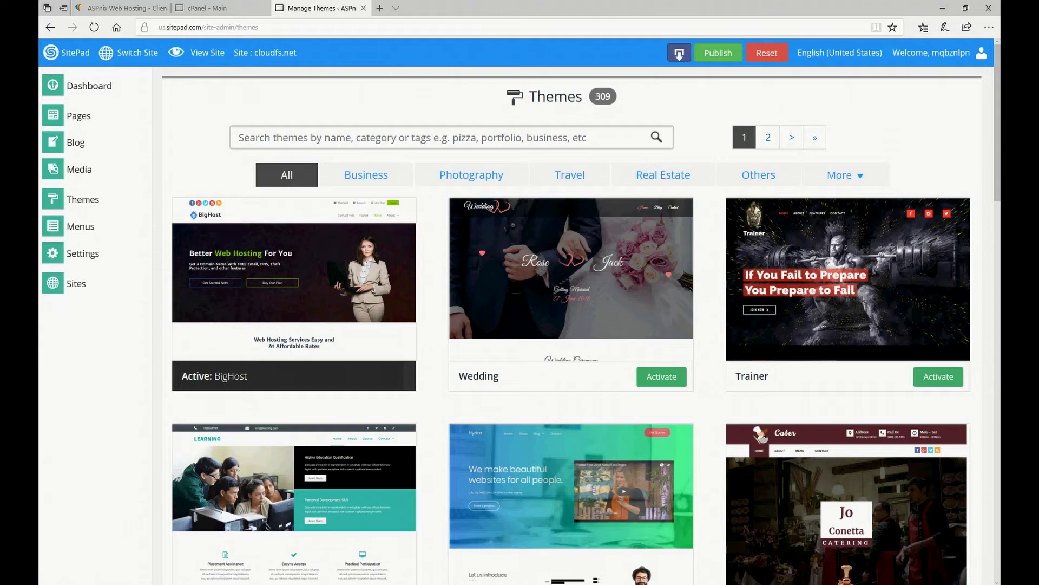
pyautogui.click(76, 115)
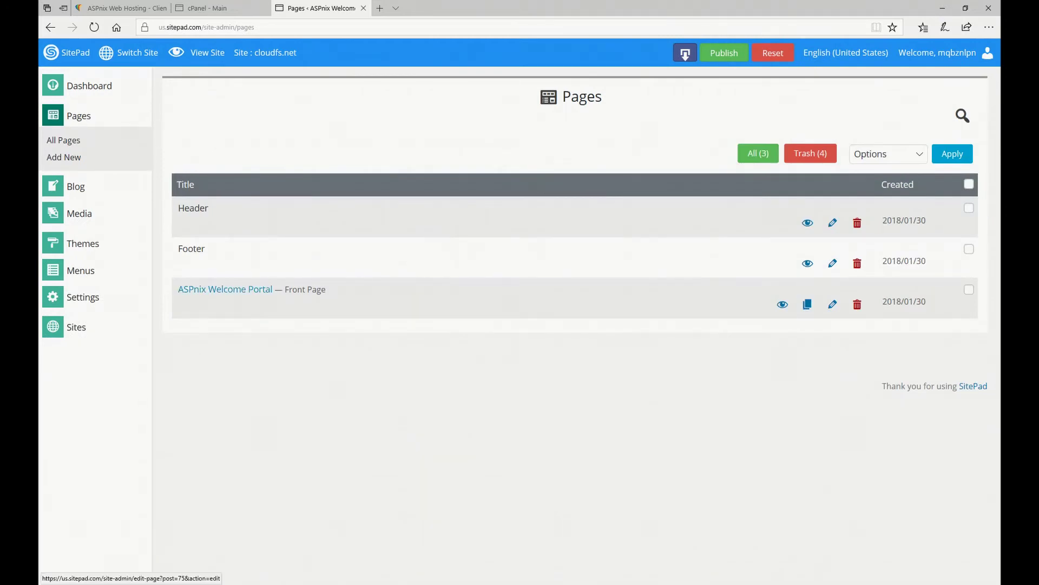
pyautogui.click(233, 289)
pyautogui.click(225, 289)
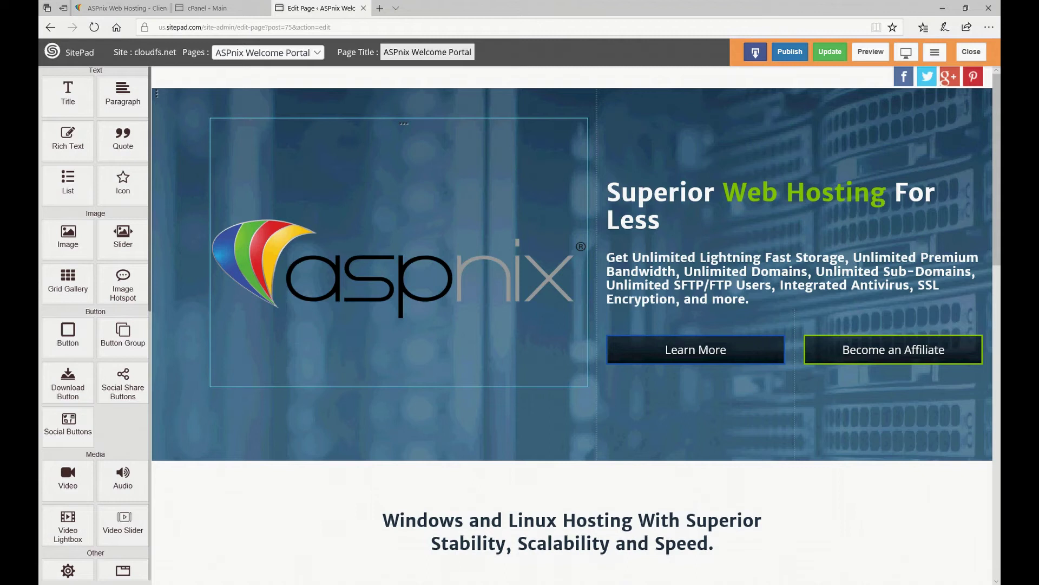
# - Inspect the settings of the logo image, the Learn More button and the "Windows and Linux Hosting" heading
pyautogui.click(399, 253)
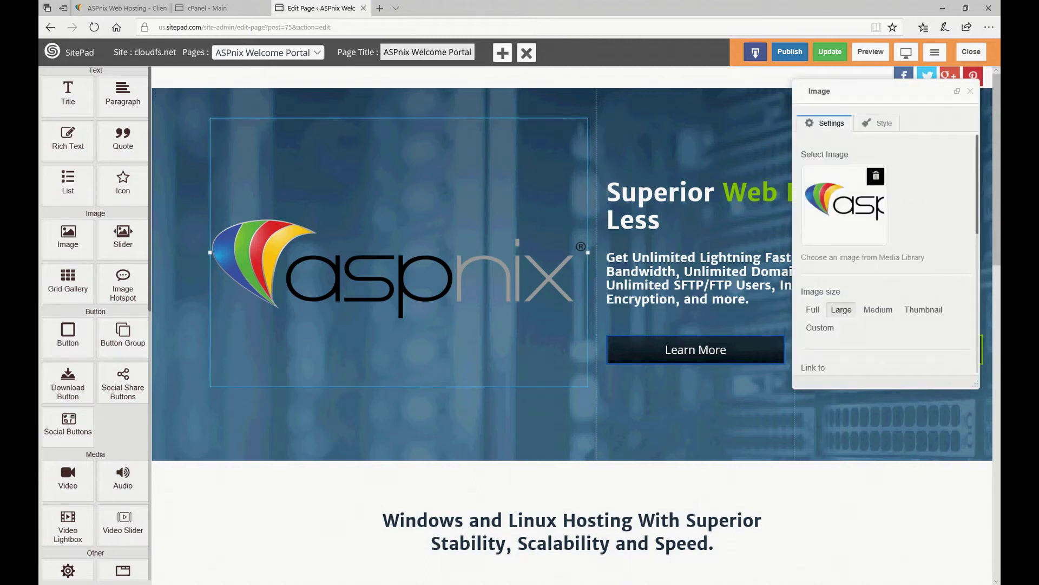
pyautogui.scroll(-5, 886, 254)
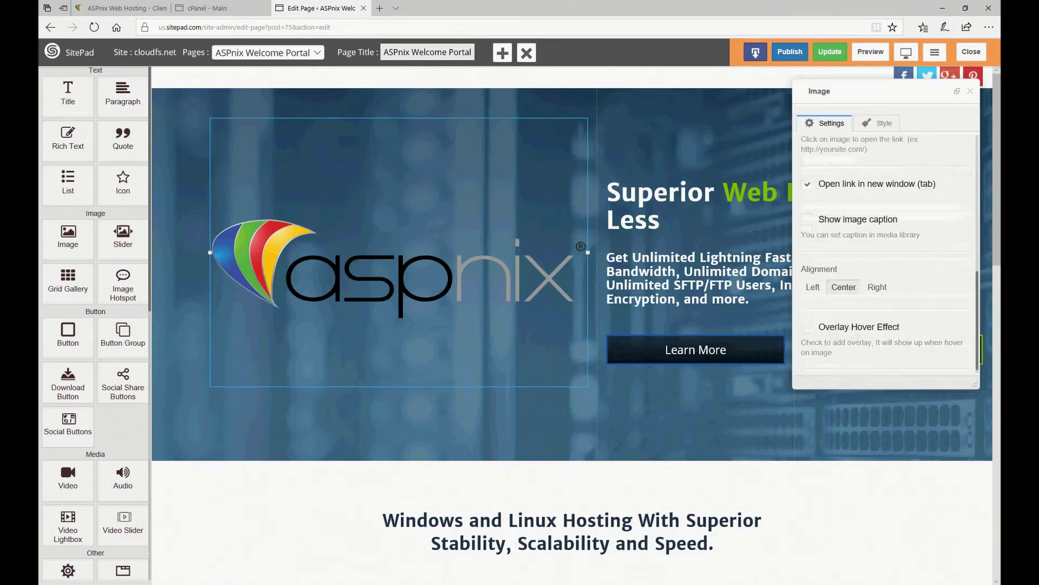
pyautogui.scroll(5, 886, 254)
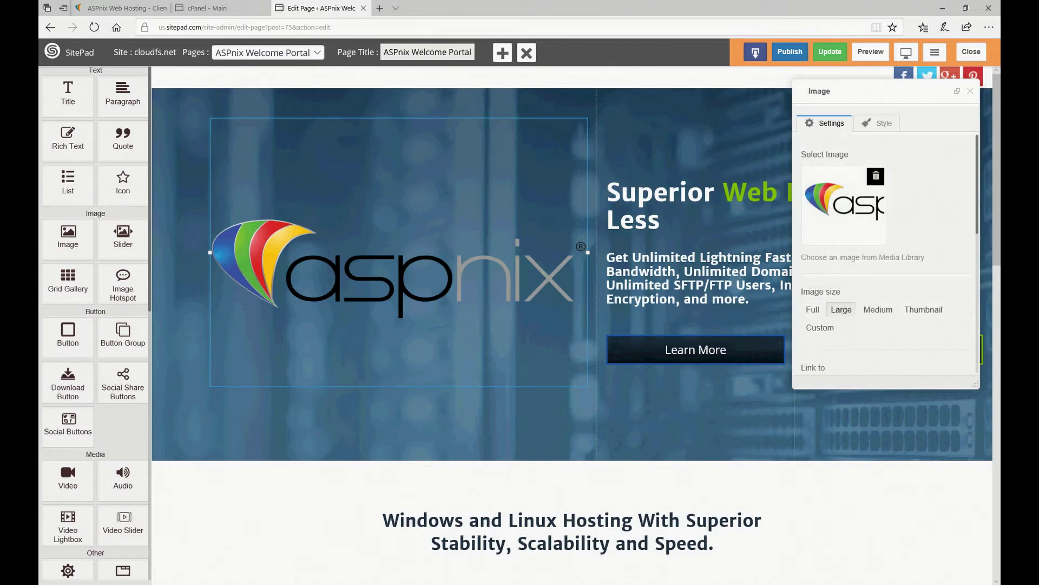
pyautogui.click(696, 349)
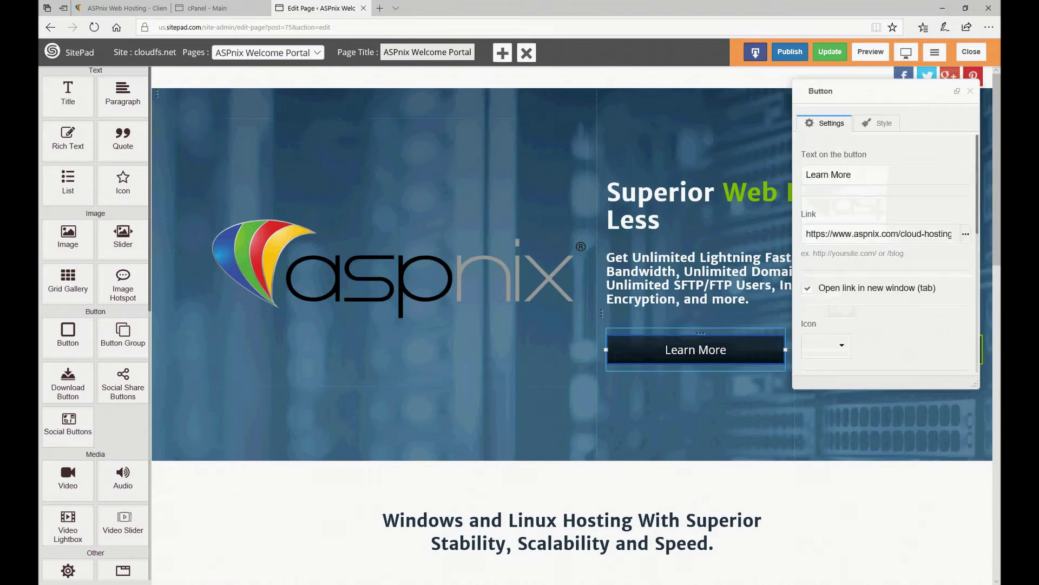
pyautogui.click(401, 271)
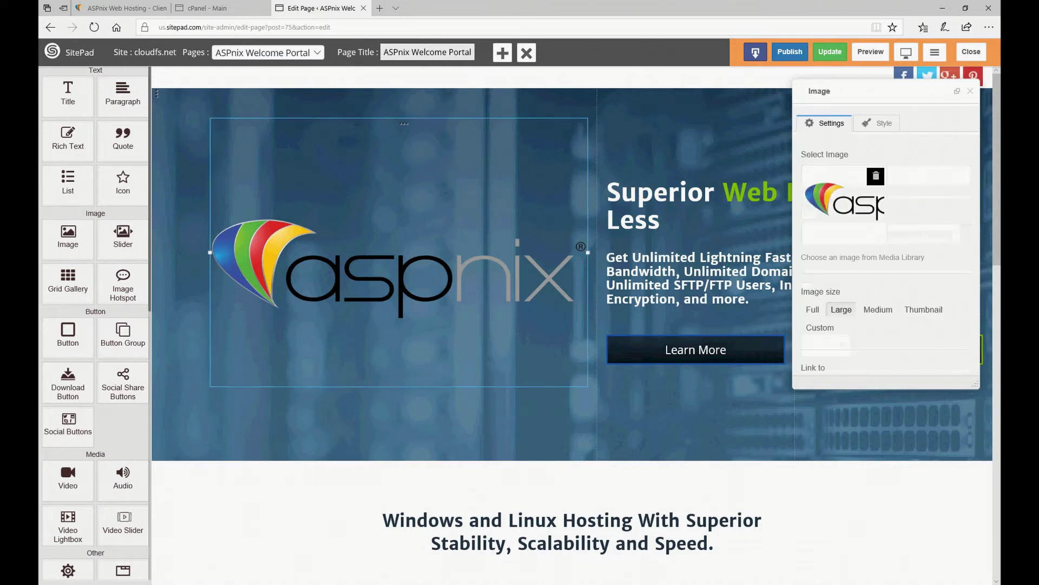
pyautogui.click(578, 520)
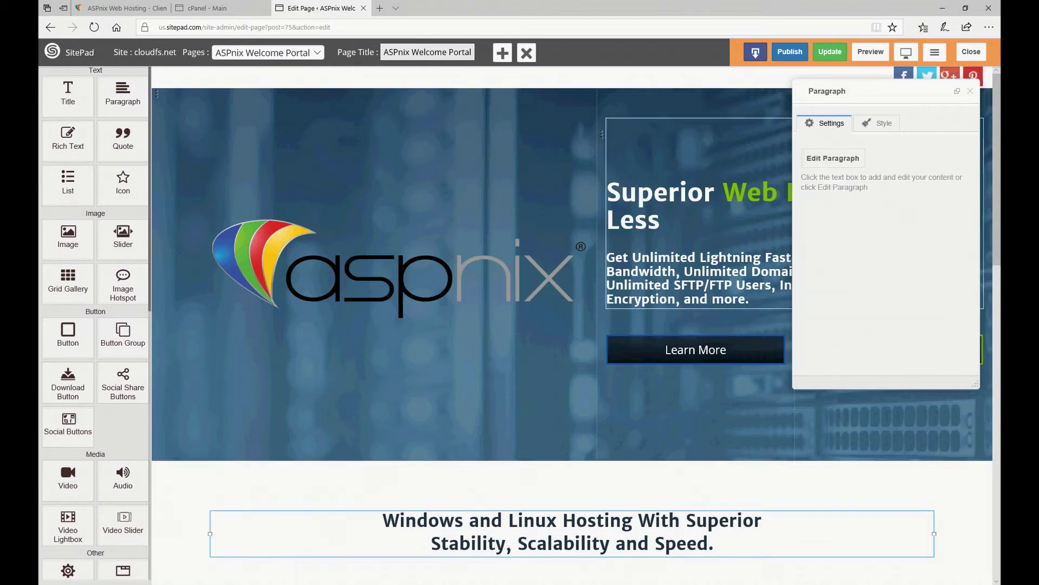
# - Move the hero text ahead of the logo, and return the logo to the first column before the text
pyautogui.press('Escape')
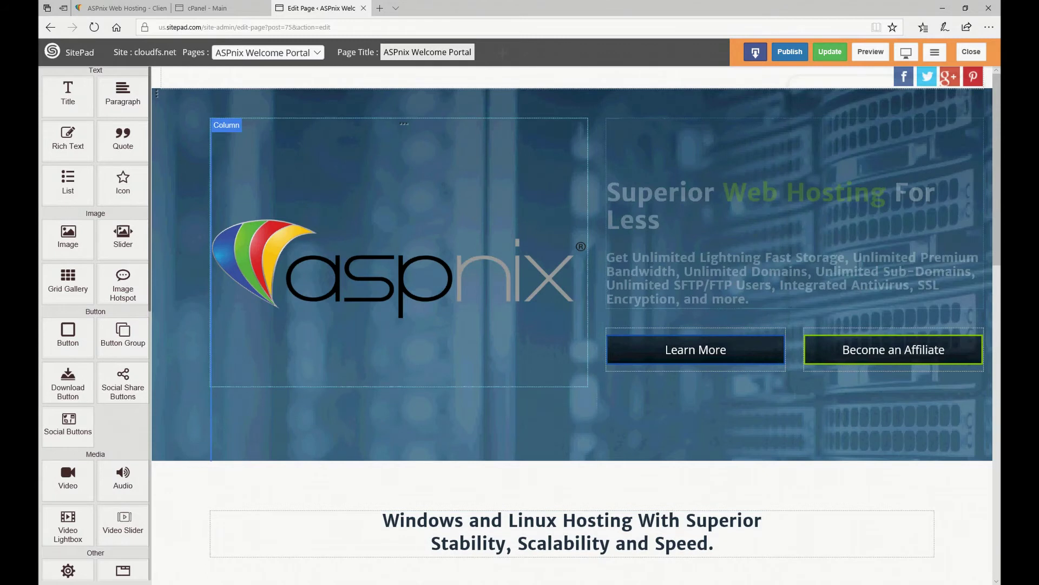
pyautogui.hotkey('ctrl', 'z')
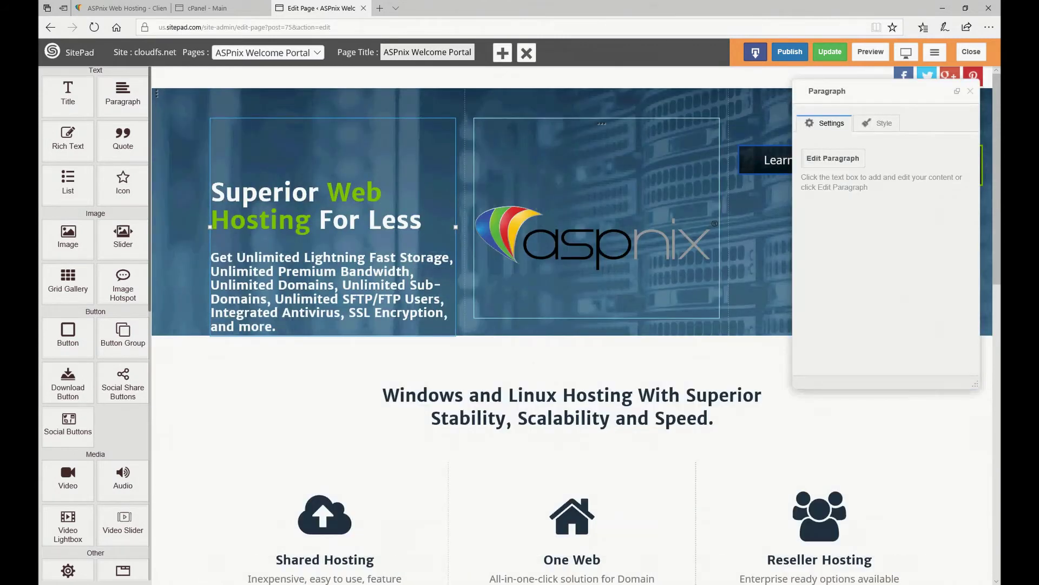
pyautogui.hotkey('ctrl', 'y')
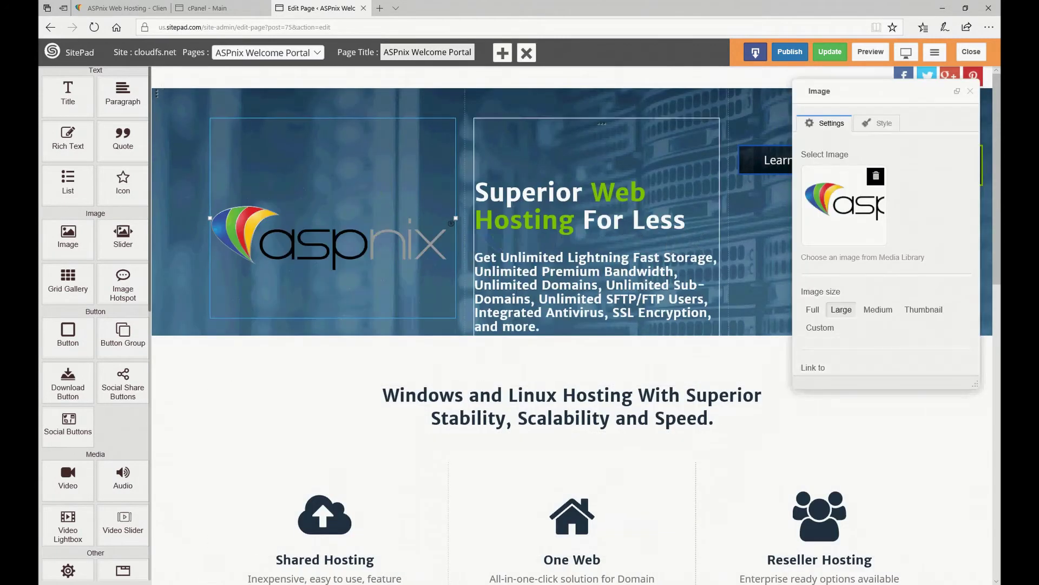
# - Move the Shared Hosting box to the middle column after One Web, and open the heading above for text editing
pyautogui.scroll(-4, 578, 161)
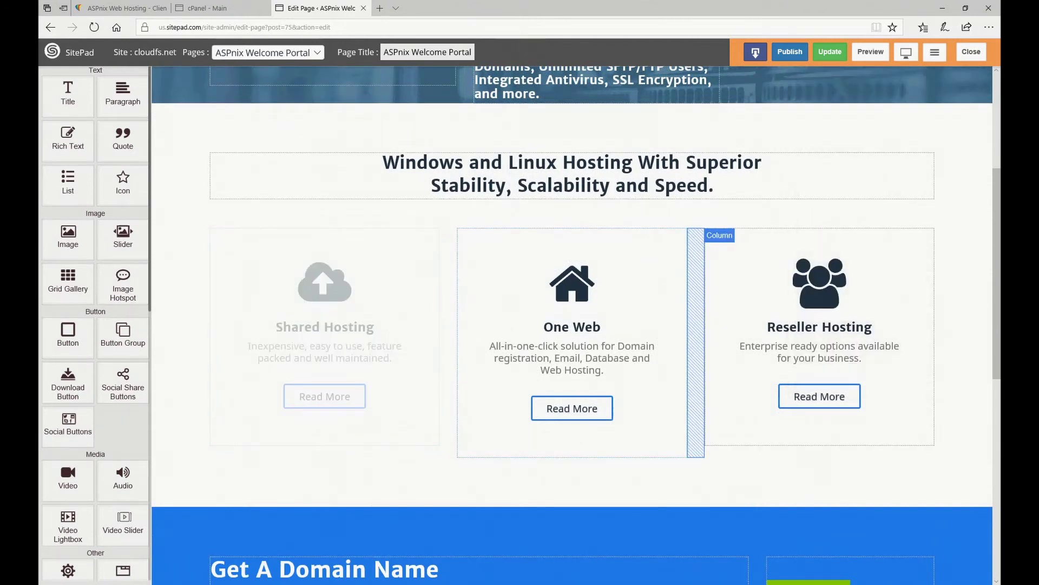
pyautogui.hotkey('ctrl', 'y')
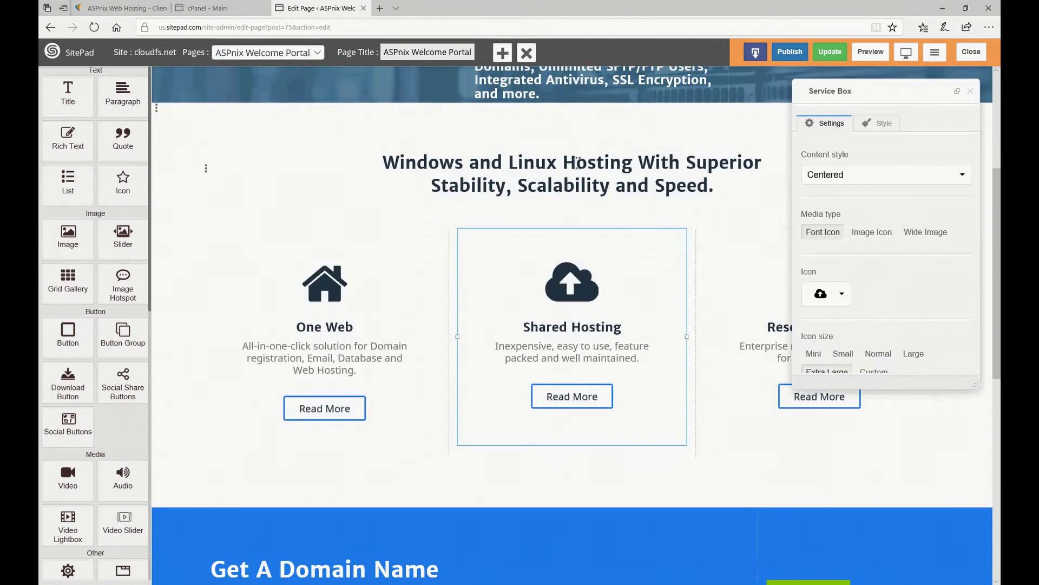
pyautogui.click(579, 162)
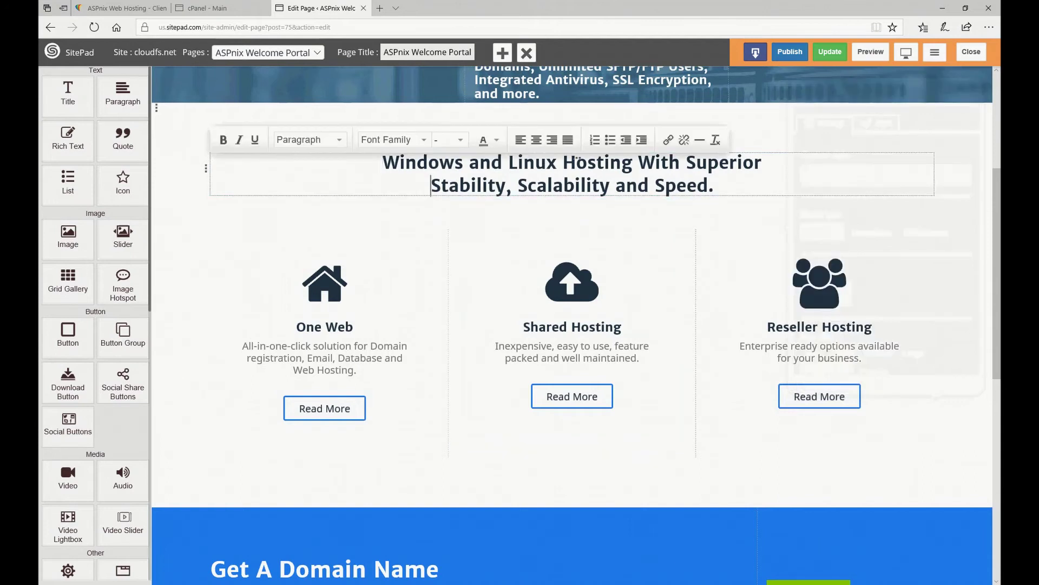
pyautogui.scroll(-3, 578, 163)
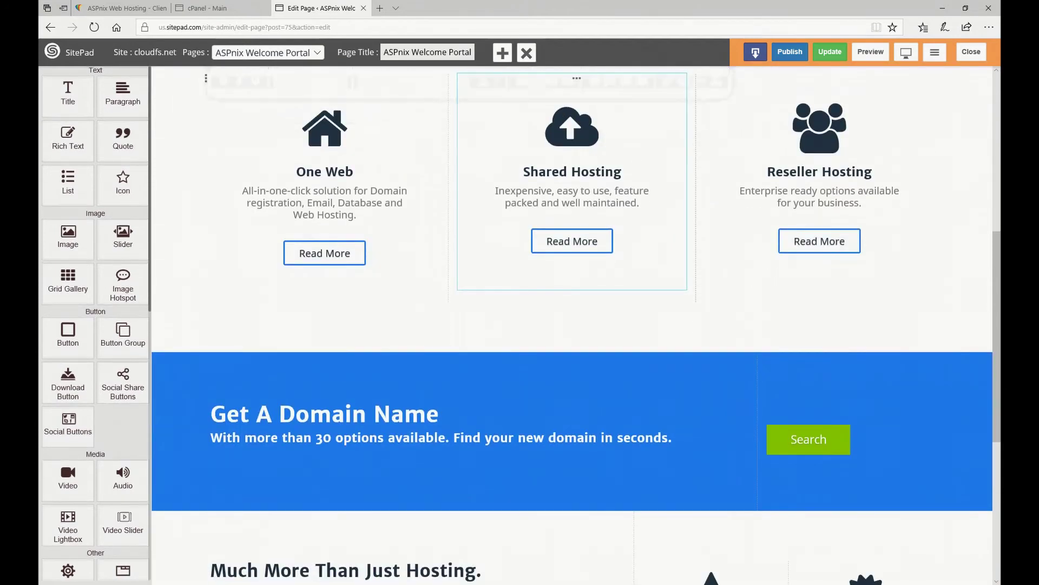
# - Change the Shared Hosting service box's title to "new title"
pyautogui.click(578, 163)
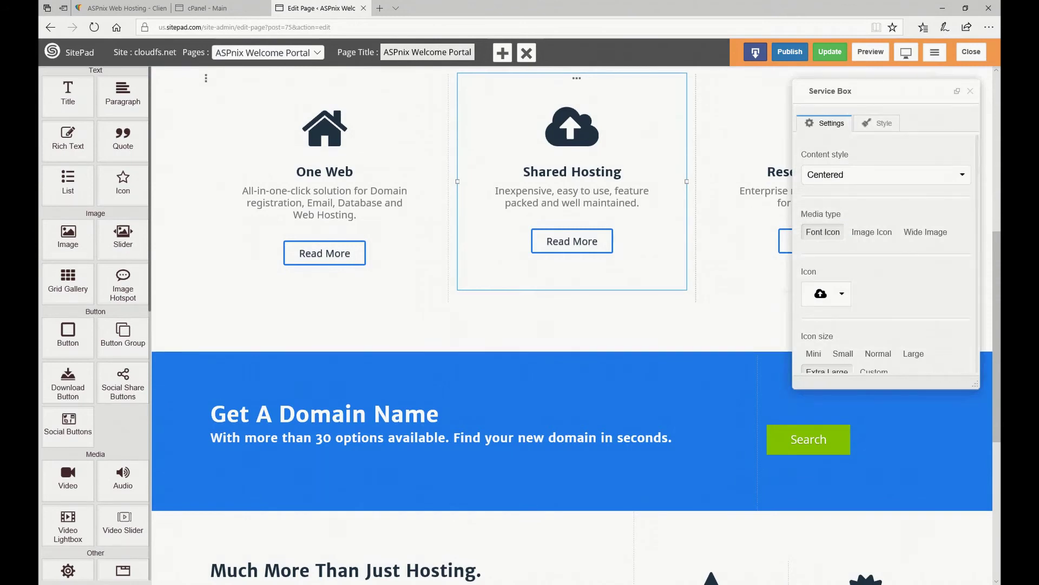
pyautogui.scroll(2, 578, 81)
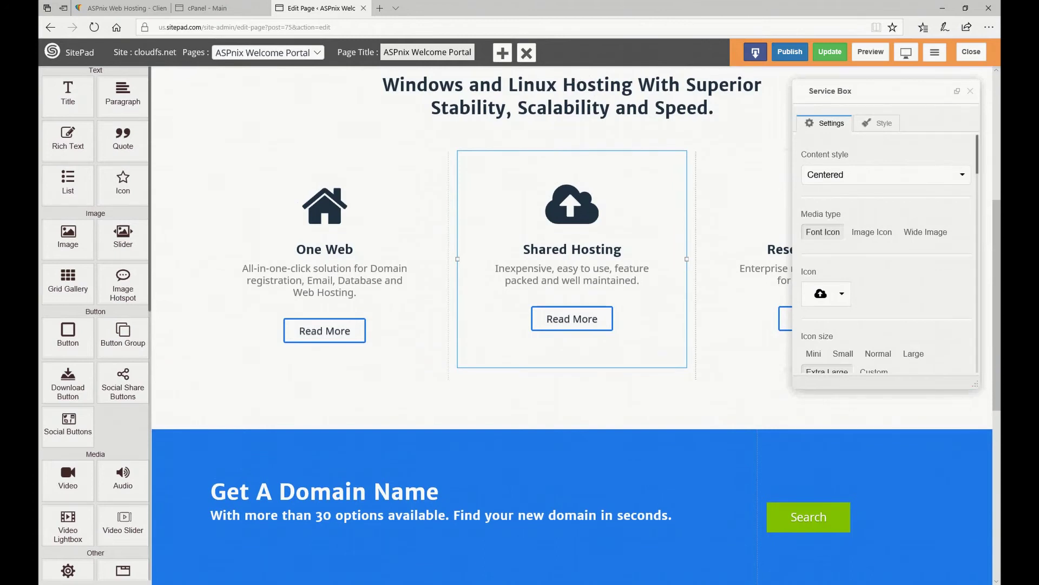
pyautogui.scroll(-2, 886, 259)
pyautogui.scroll(-8, 886, 254)
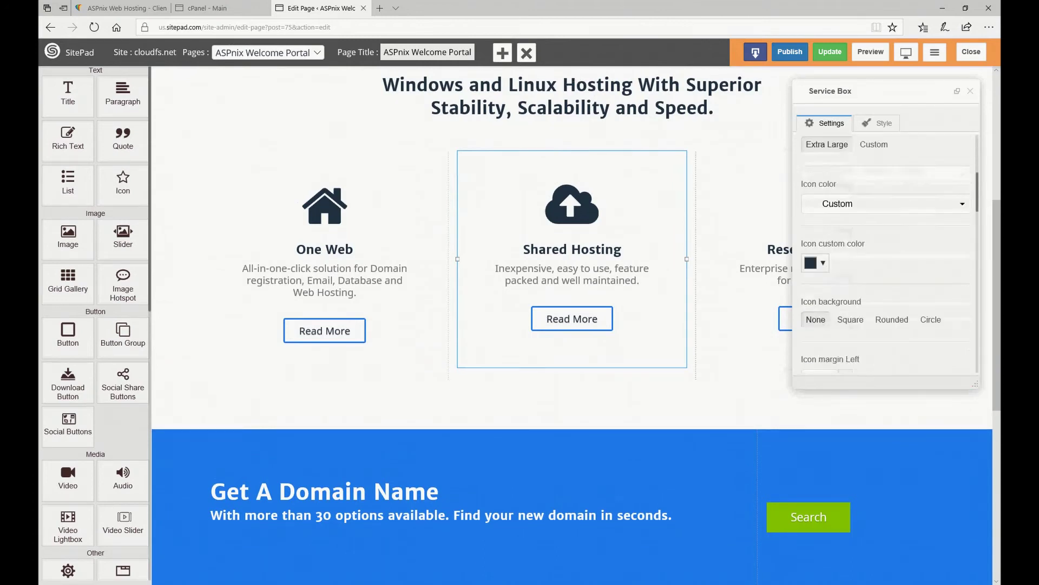
pyautogui.scroll(-2, 886, 254)
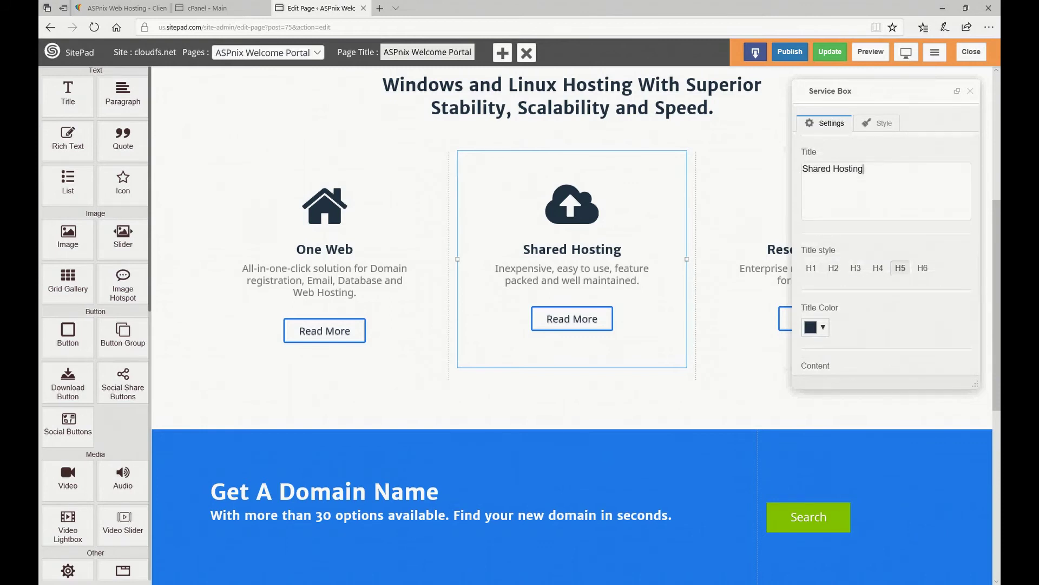
pyautogui.hotkey('ctrl', 'a')
pyautogui.write('new title')
# - Replace the middle service box's content text with "Hello World!!!" and review its button settings
pyautogui.scroll(-5, 887, 244)
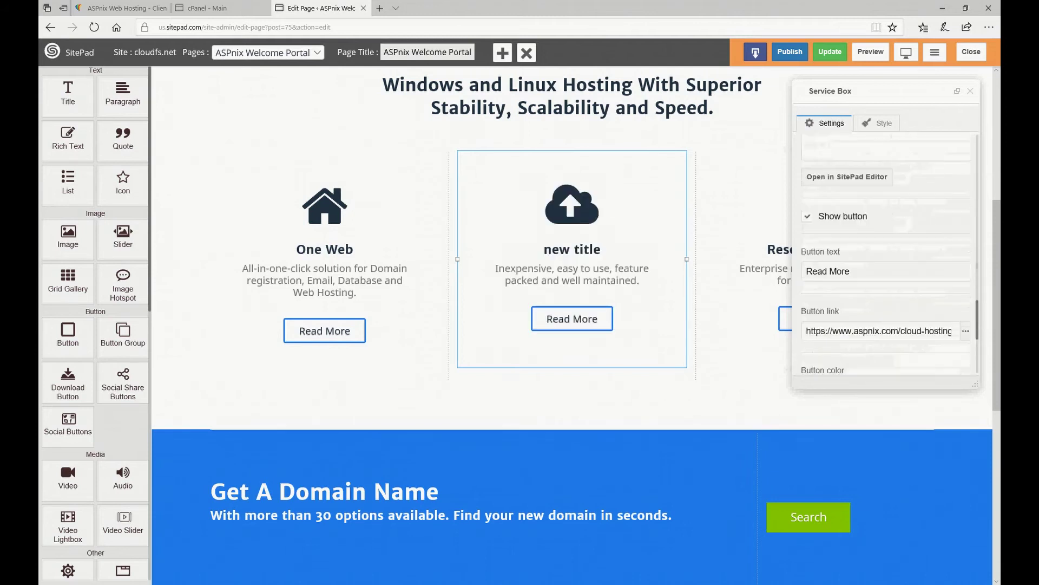
pyautogui.scroll(3, 886, 243)
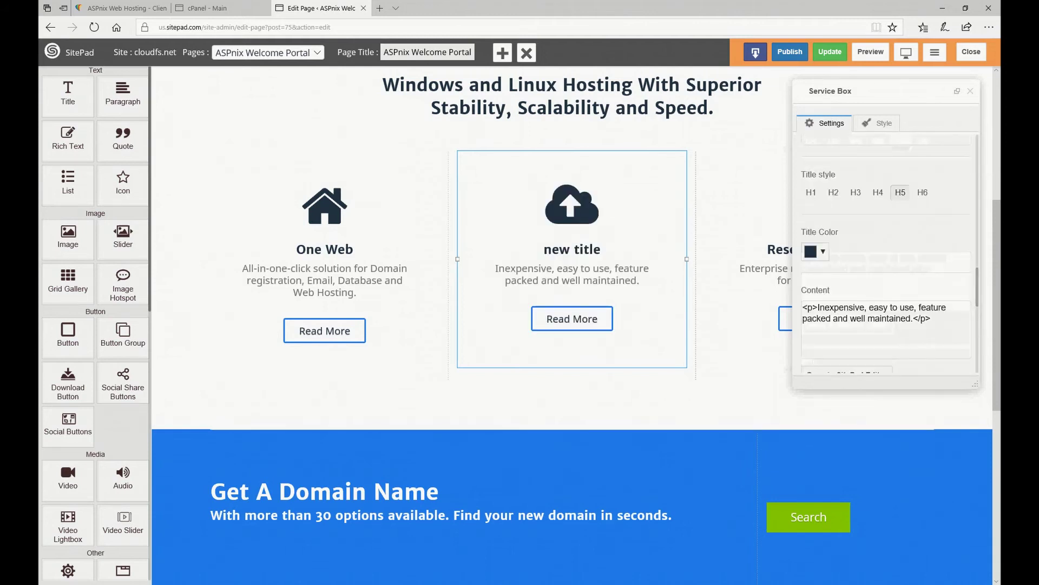
pyautogui.moveTo(817, 307); pyautogui.dragTo(911, 319)
pyautogui.write('Hello ')
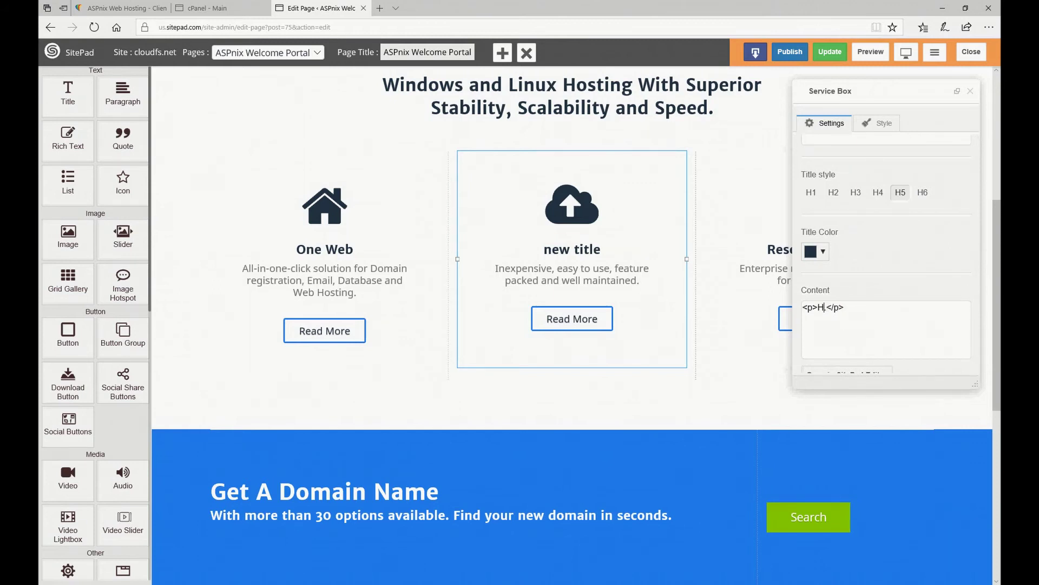
pyautogui.write('World')
pyautogui.press('Delete')
pyautogui.write('!!!')
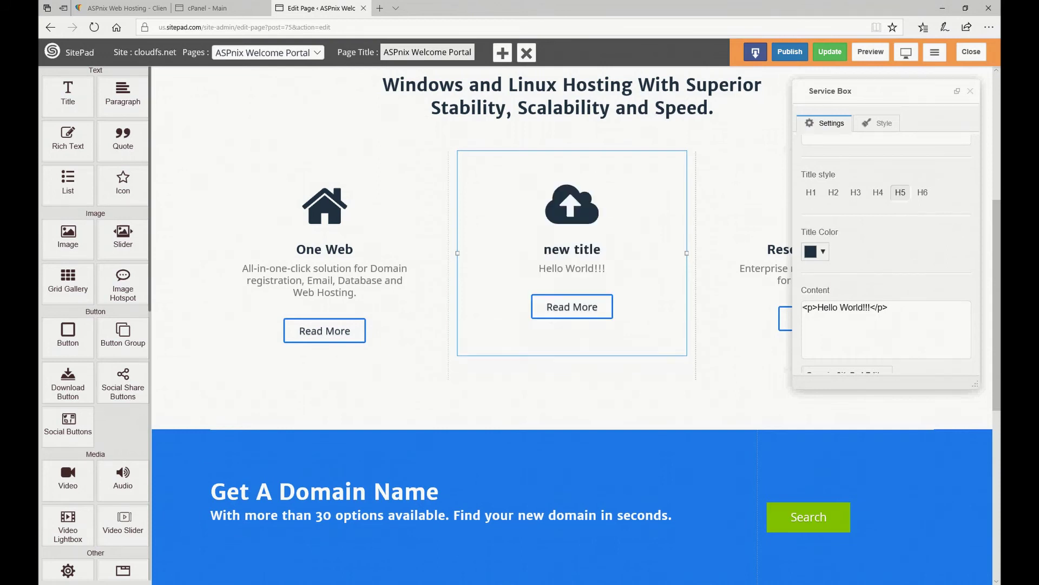
pyautogui.scroll(-7, 886, 255)
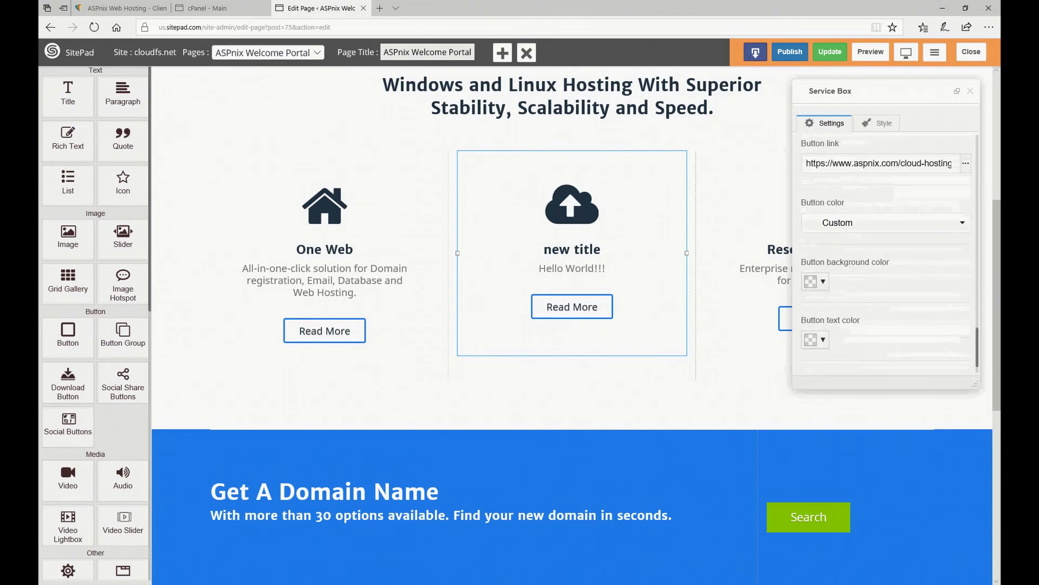
pyautogui.scroll(4, 887, 254)
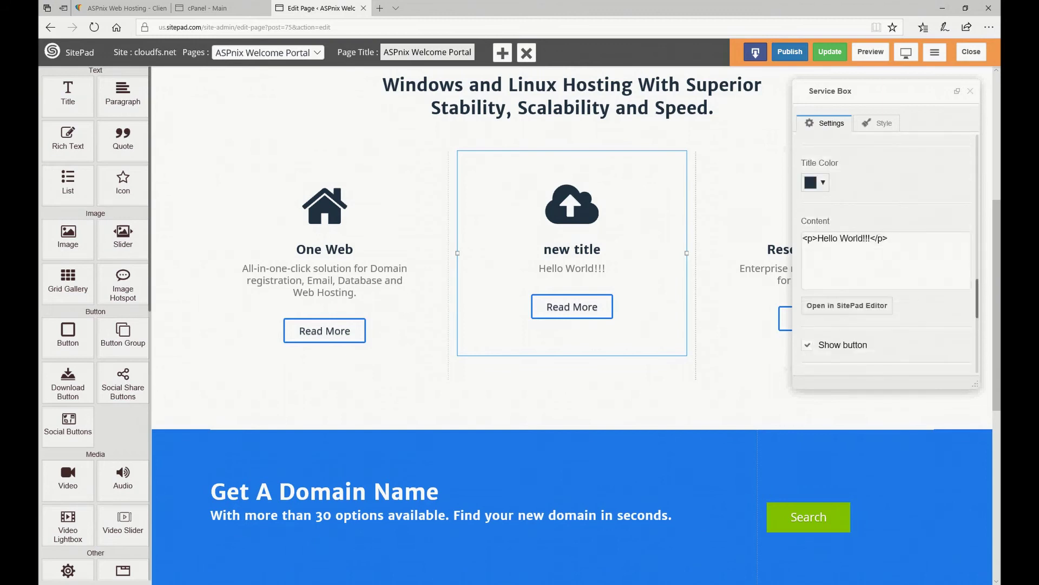
pyautogui.scroll(3, 886, 255)
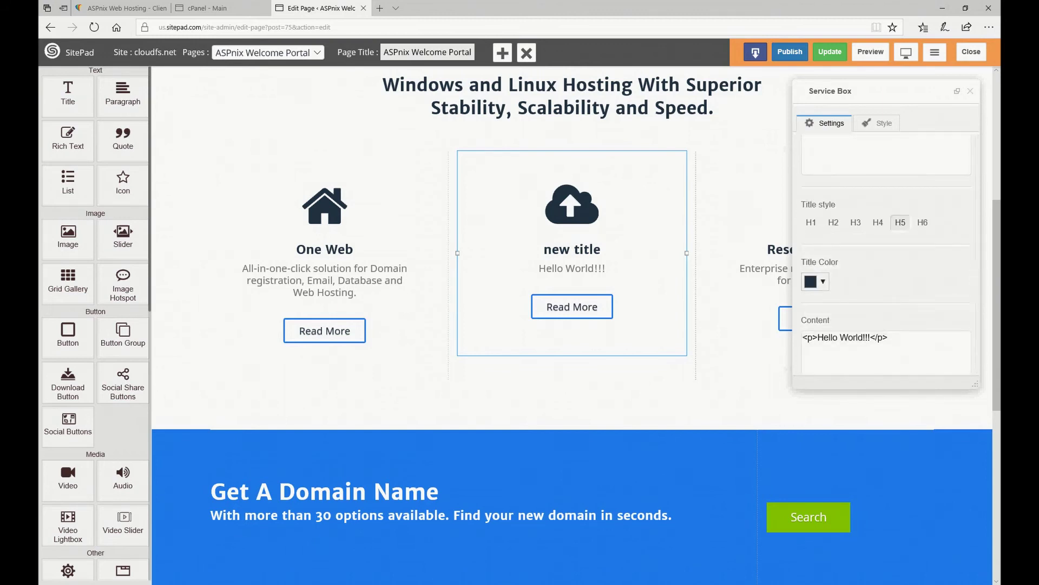
# - Change the middle service box's icon from the cloud to the heart
pyautogui.scroll(8, 886, 255)
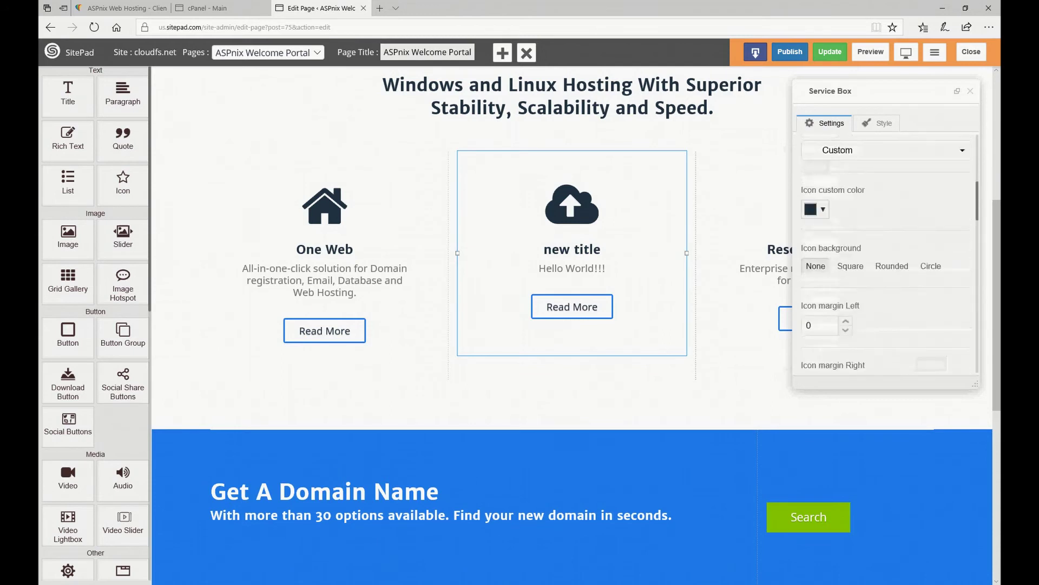
pyautogui.scroll(5, 886, 255)
pyautogui.click(834, 260)
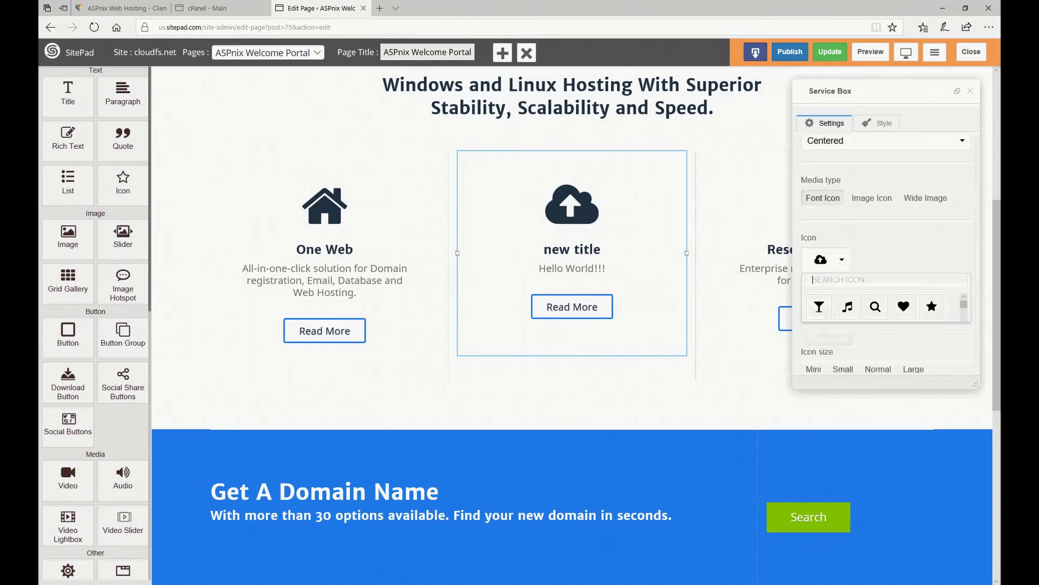
pyautogui.click(904, 314)
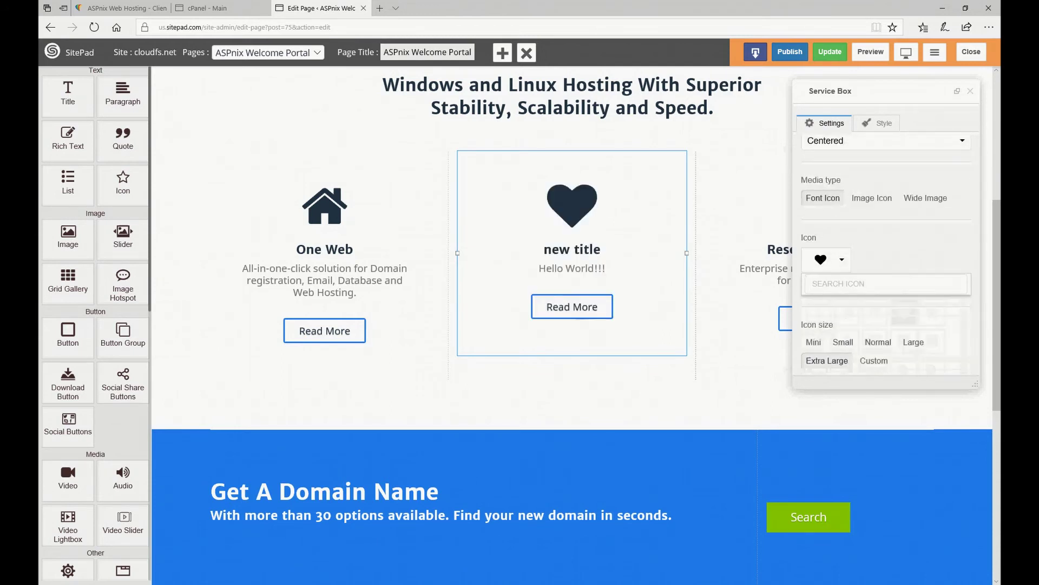
# - Add a title reading "New TITLE HERE!!" between the Much More Than Just Hosting text and the Know More button
pyautogui.scroll(-4, 206, 157)
pyautogui.scroll(-4, 424, 237)
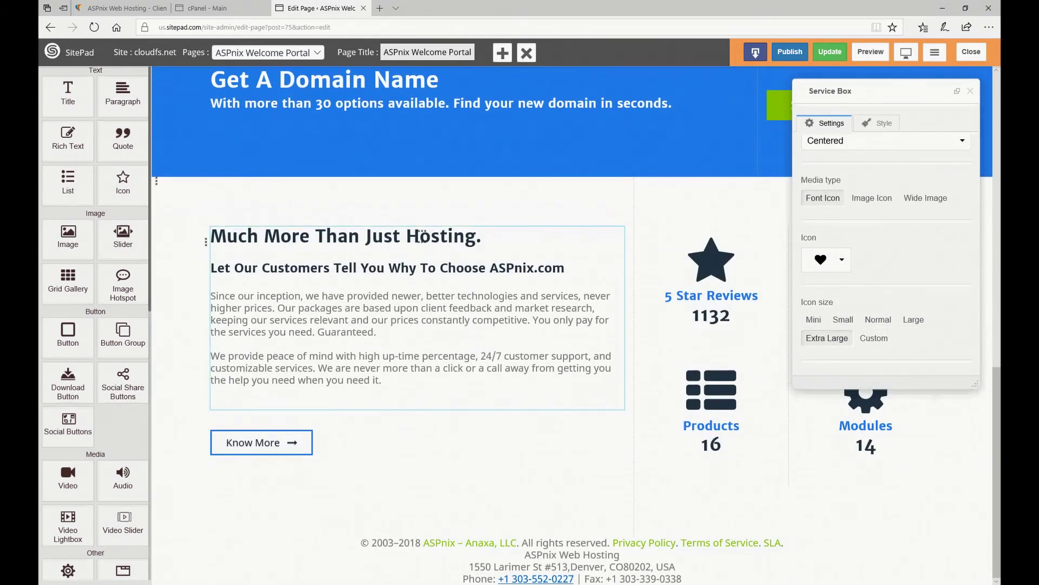
pyautogui.moveTo(68, 91); pyautogui.dragTo(303, 425)
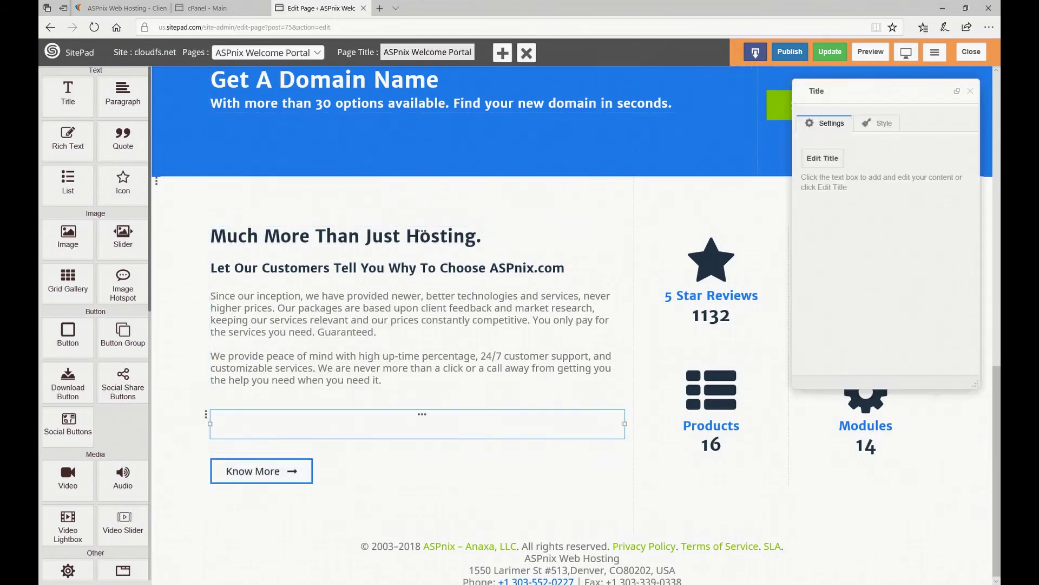
pyautogui.click(422, 414)
pyautogui.write('New ')
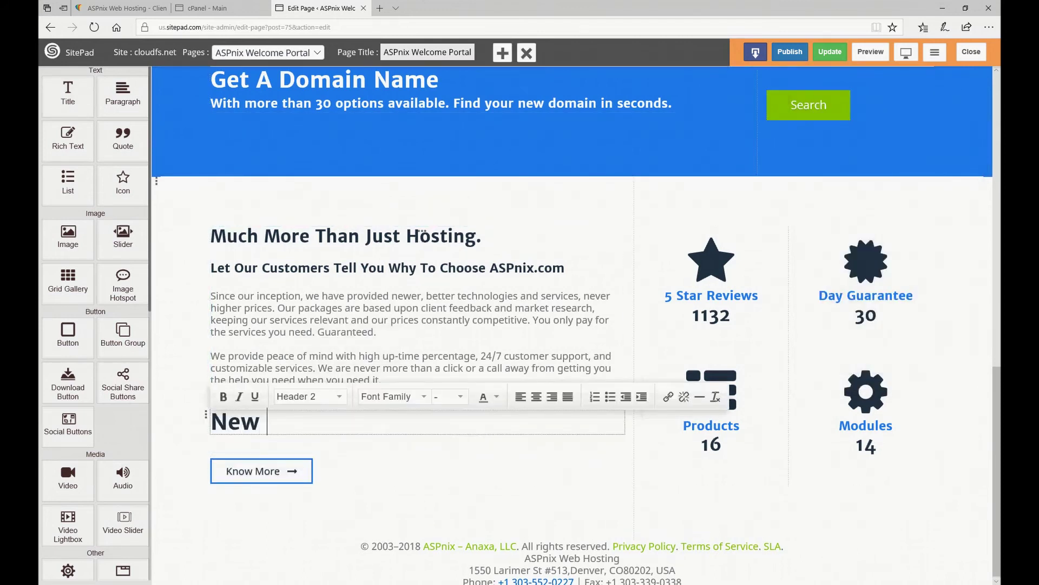
pyautogui.write('TITLE HER')
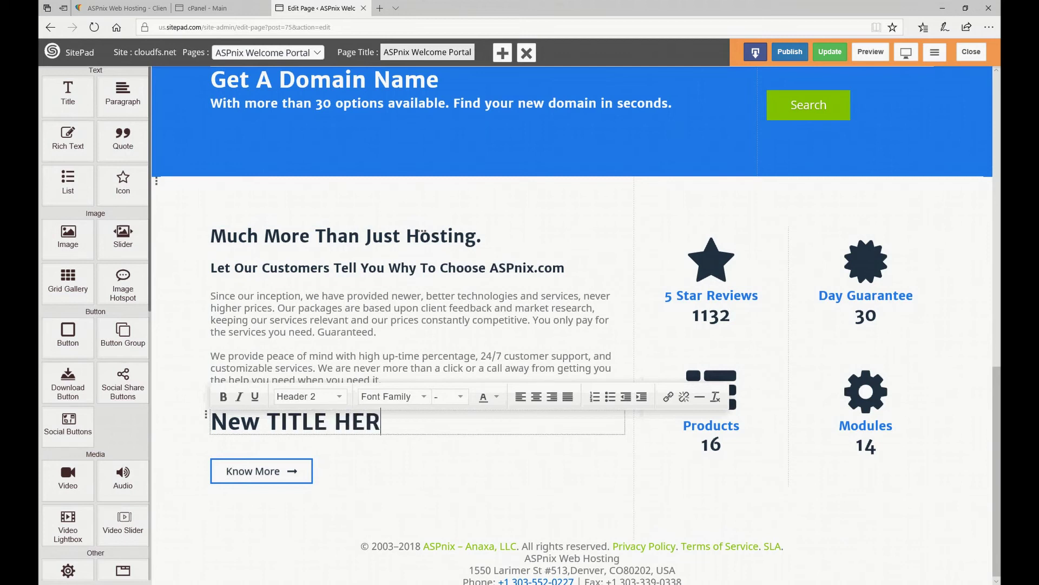
pyautogui.write('E!!')
# - Preview the edited page, look through its sections, and close the preview
pyautogui.scroll(15, 424, 231)
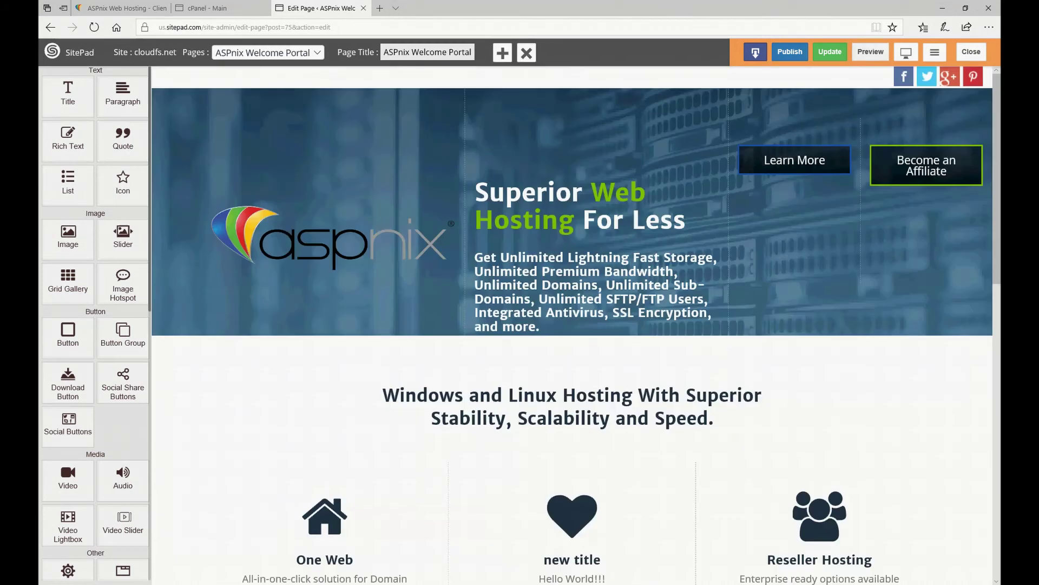
pyautogui.click(871, 52)
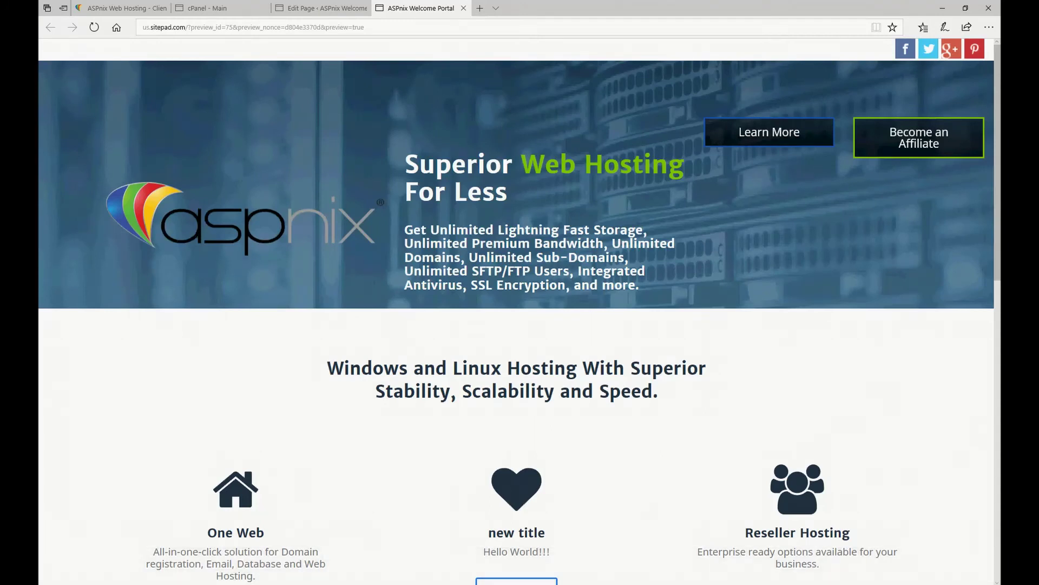
pyautogui.scroll(-8, 519, 311)
pyautogui.scroll(8, 519, 311)
pyautogui.scroll(-3, 516, 324)
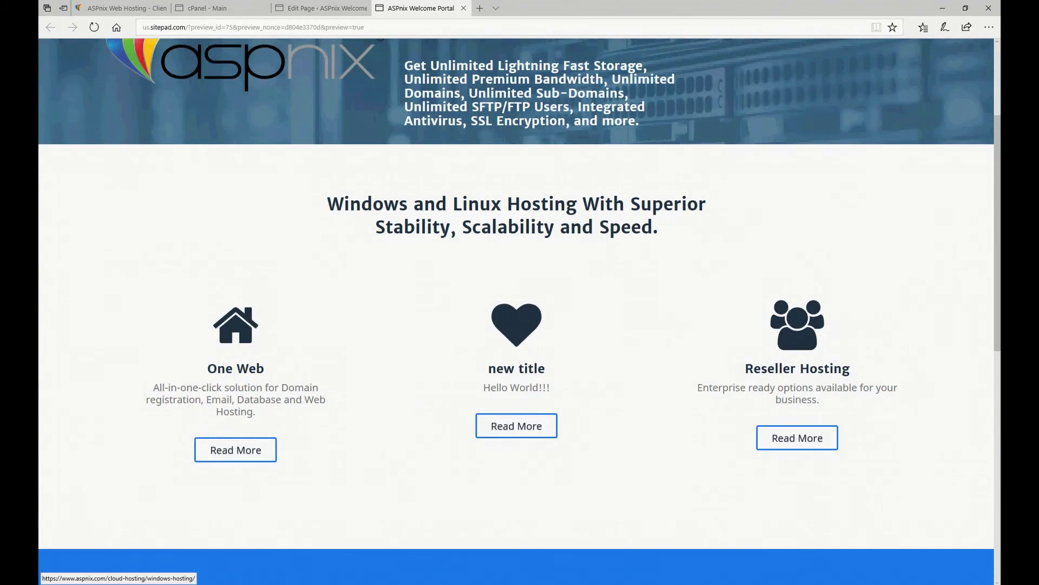
pyautogui.scroll(3, 517, 427)
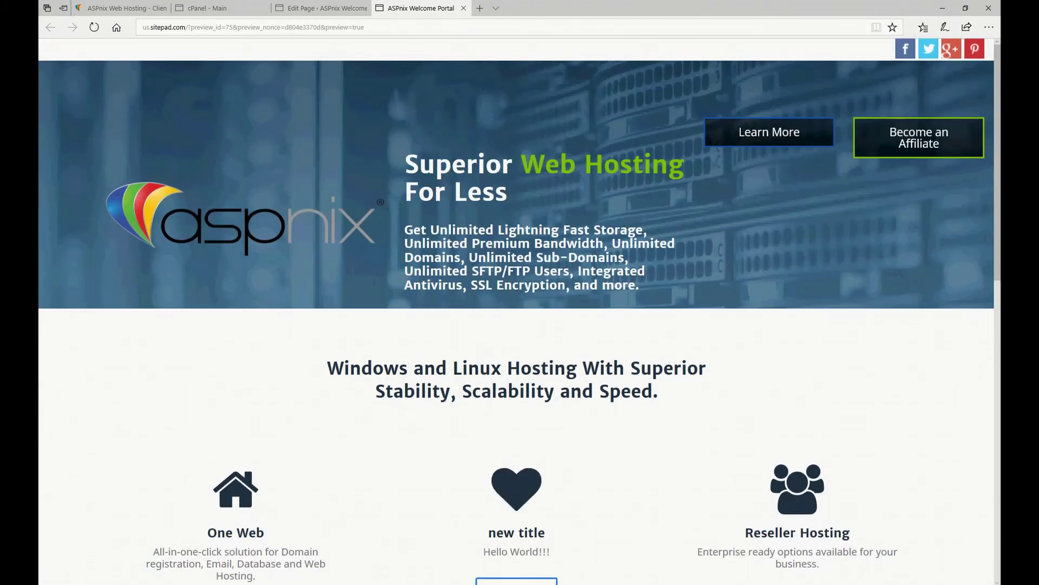
pyautogui.hotkey('ctrl', 'w')
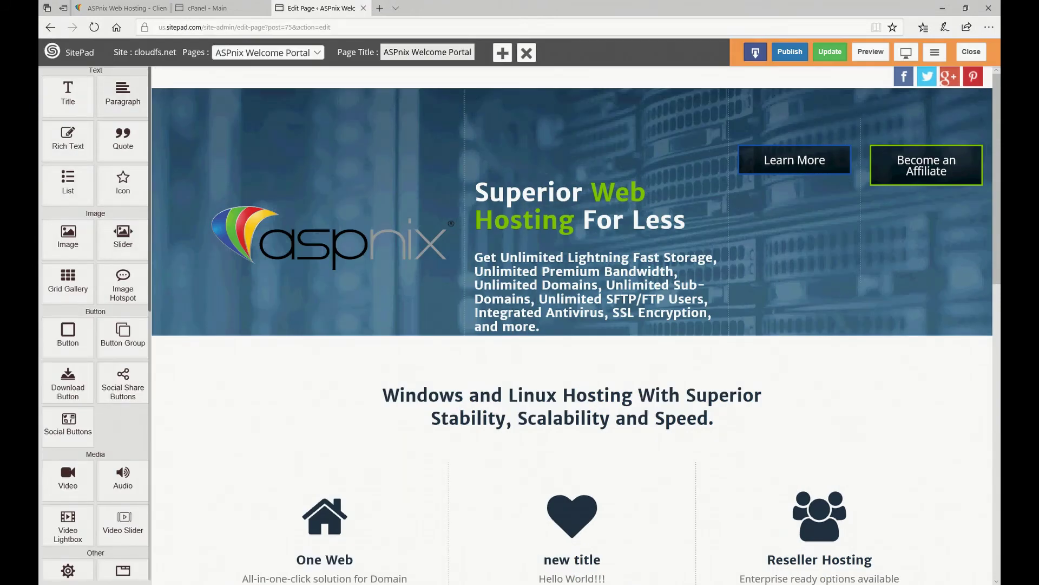
# - Add a list in a new hero column between the text and the Learn More button, and check it in the preview
pyautogui.moveTo(84, 184); pyautogui.dragTo(801, 294)
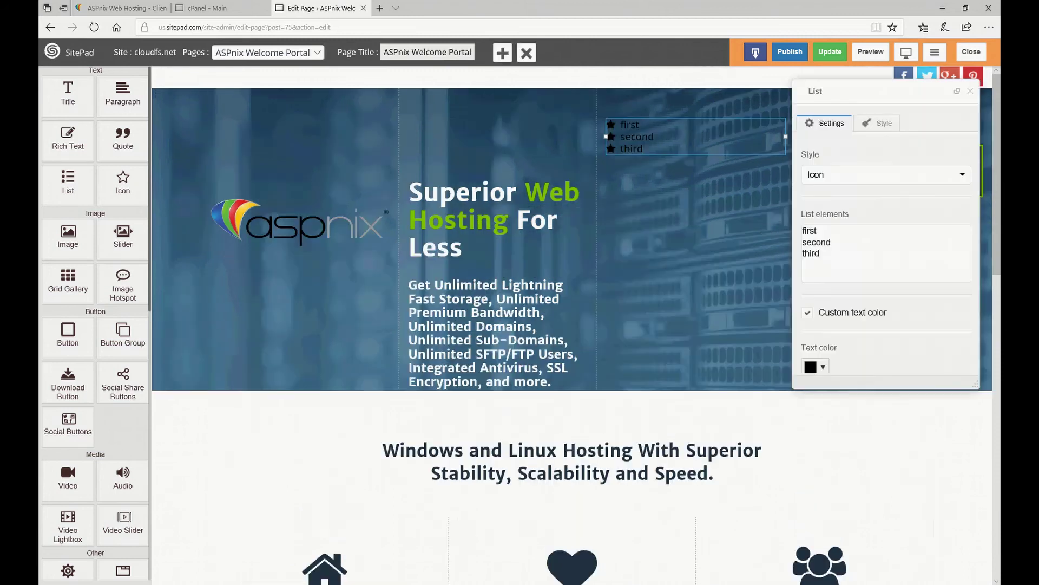
pyautogui.click(871, 52)
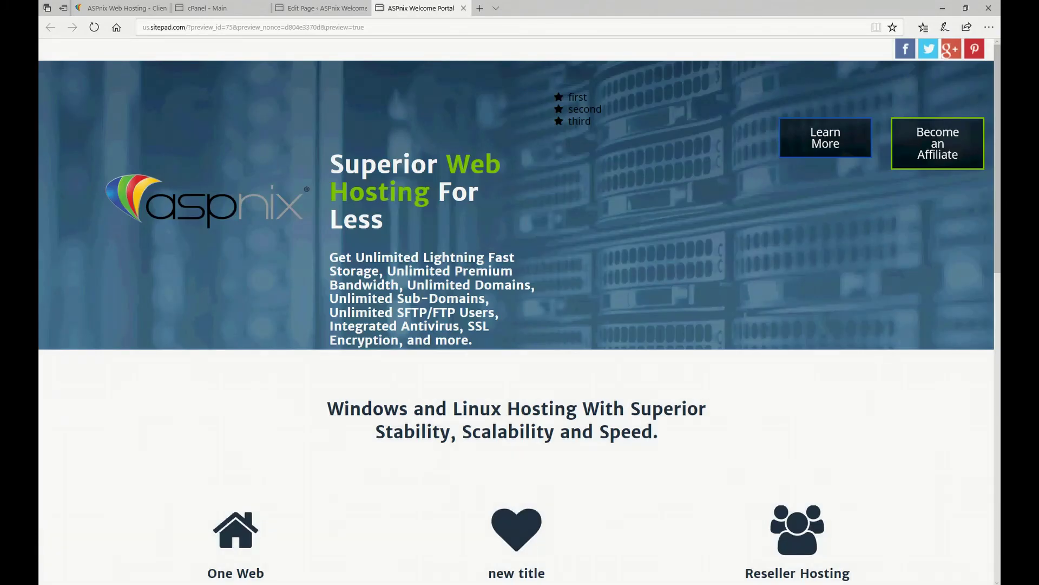
pyautogui.click(463, 8)
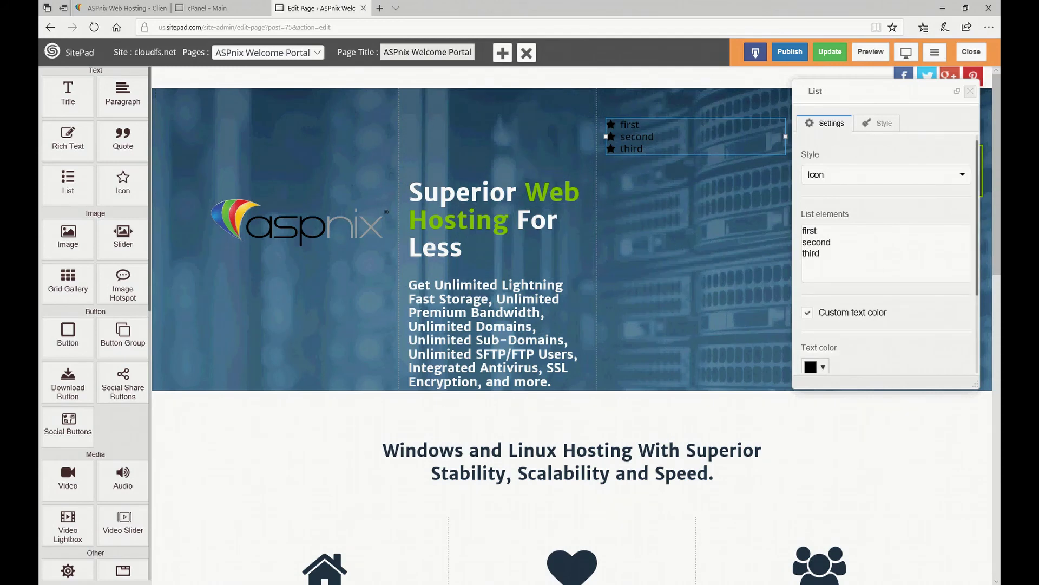
pyautogui.click(970, 91)
# - Publish the whole site to cloudfs.net, and open the live website to review the page
pyautogui.click(790, 51)
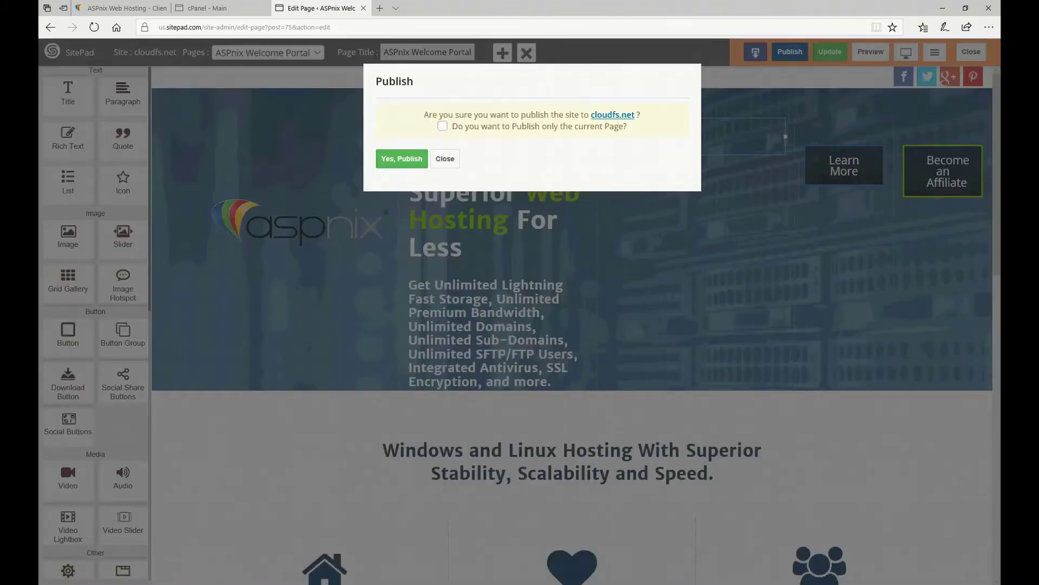
pyautogui.click(401, 158)
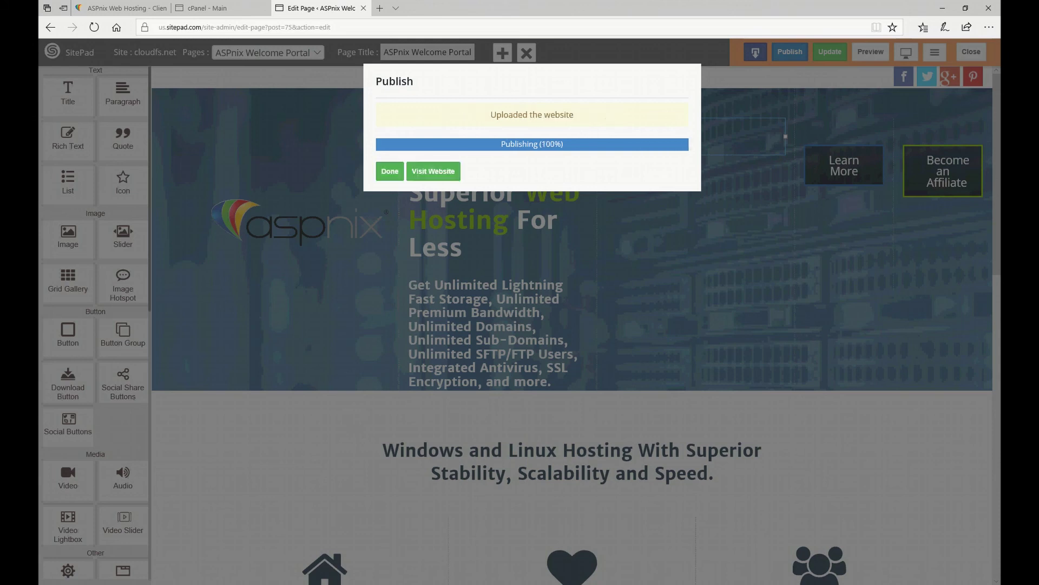
pyautogui.click(433, 171)
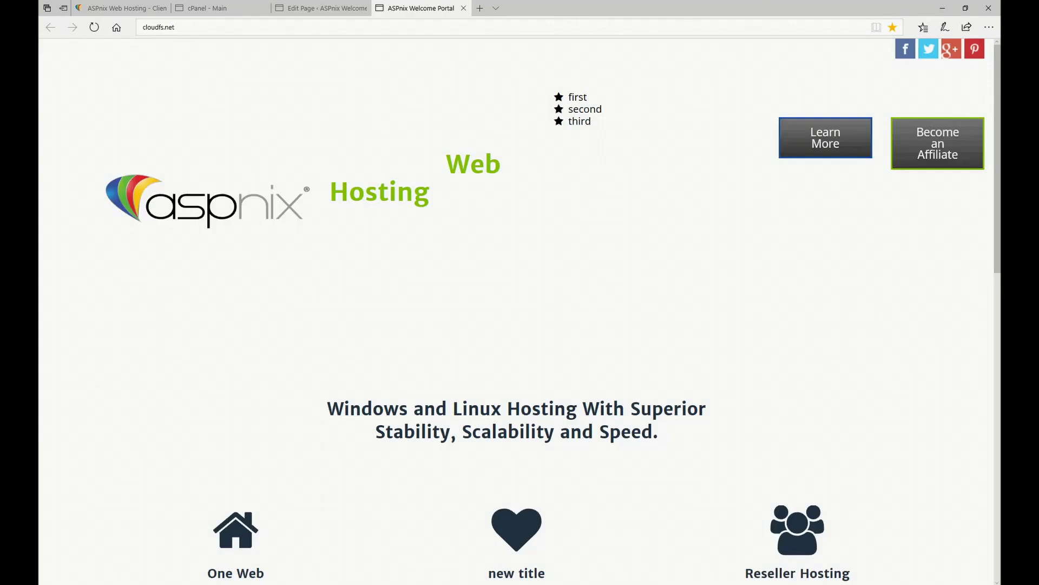
pyautogui.scroll(-8, 517, 311)
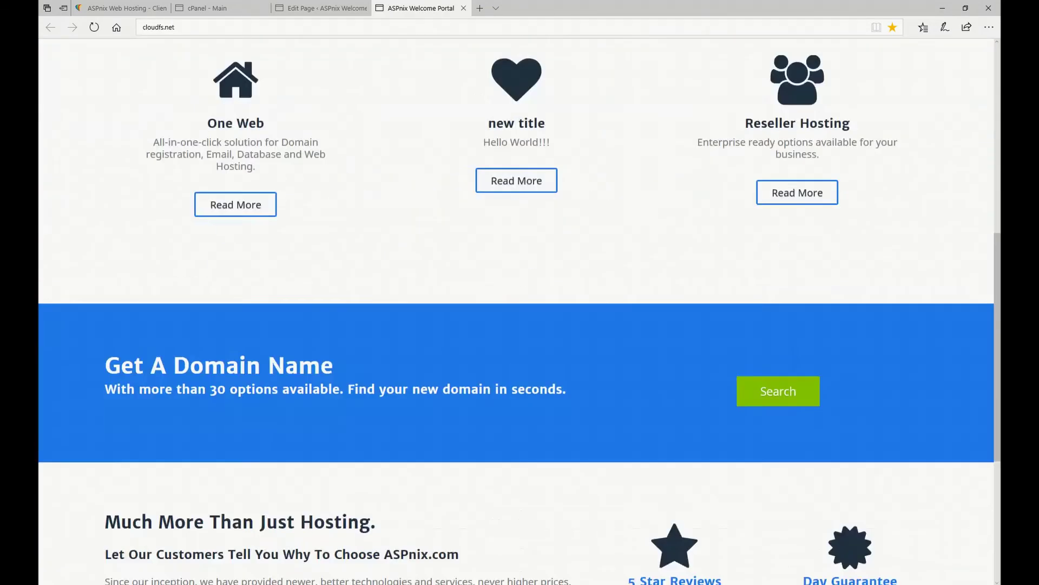
pyautogui.scroll(8, 517, 312)
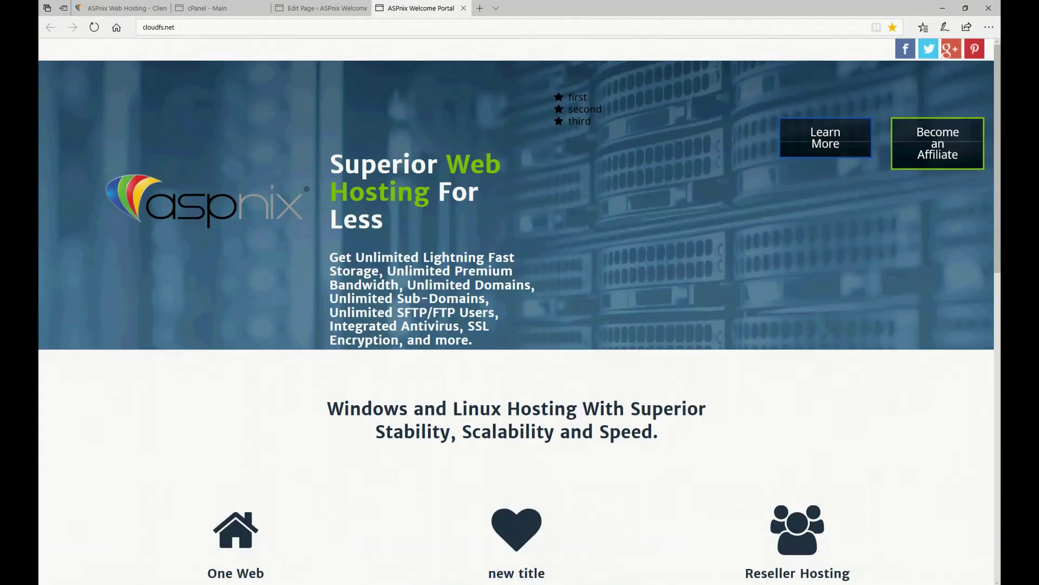